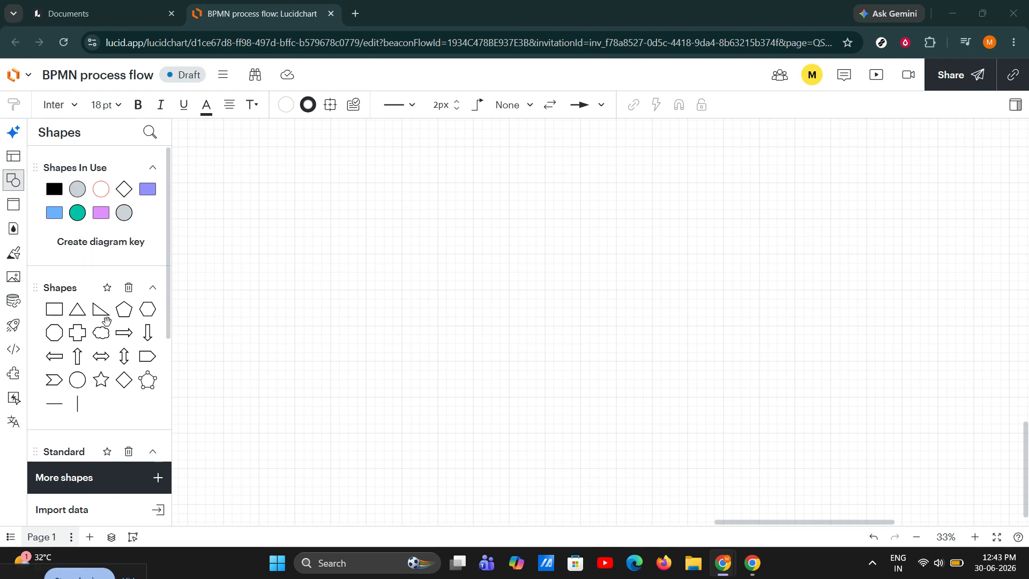
Add the Entity Relationship shape library to the document's shapes.
{"action": "scroll", "coordinate": [144, 287], "scroll_direction": "down", "scroll_amount": 1}
{"action": "scroll", "coordinate": [161, 321], "scroll_direction": "up", "scroll_amount": 1}
{"action": "left_click", "coordinate": [73, 478]}
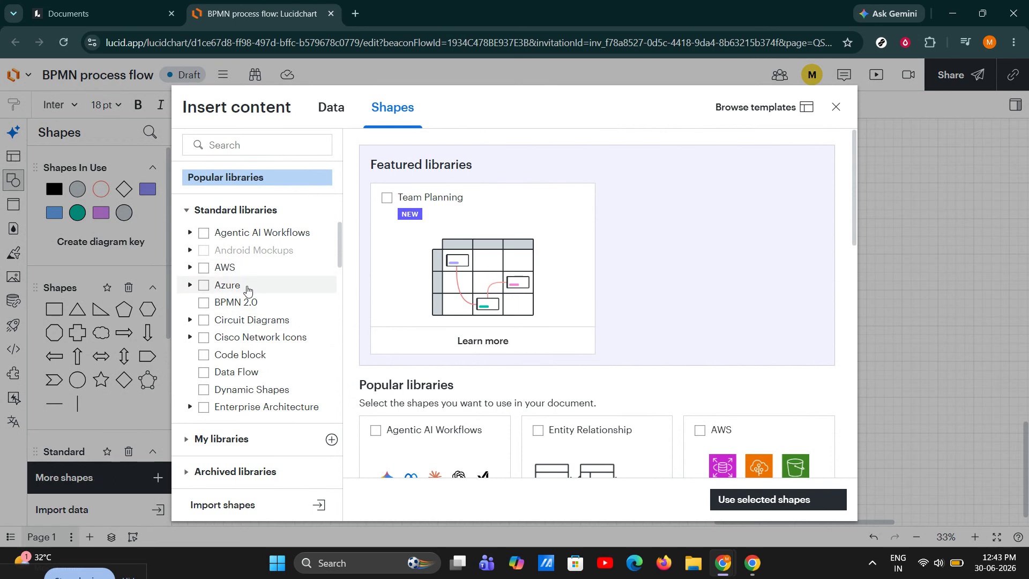
{"action": "scroll", "coordinate": [236, 290], "scroll_direction": "down", "scroll_amount": 3}
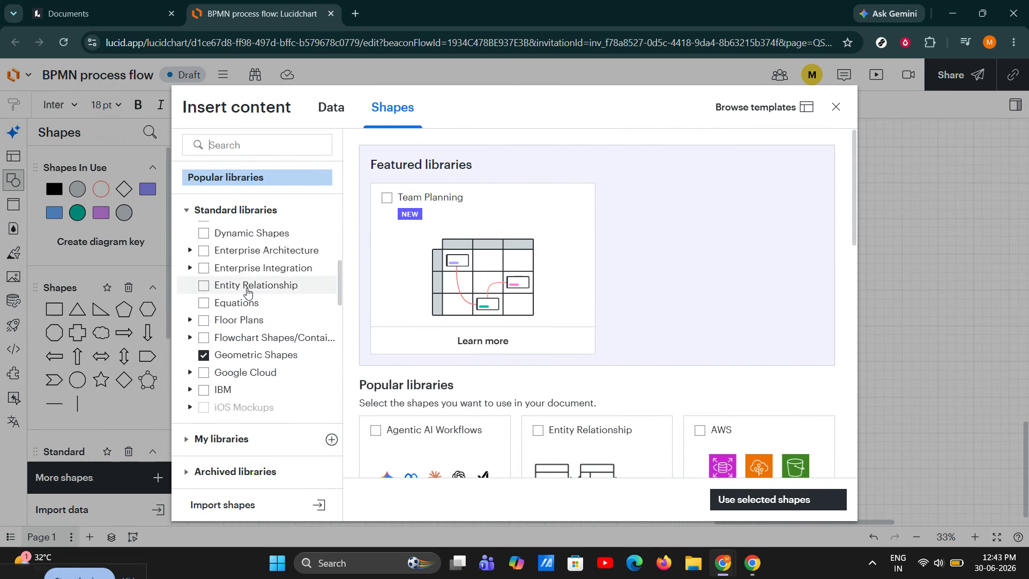
{"action": "left_click", "coordinate": [201, 289]}
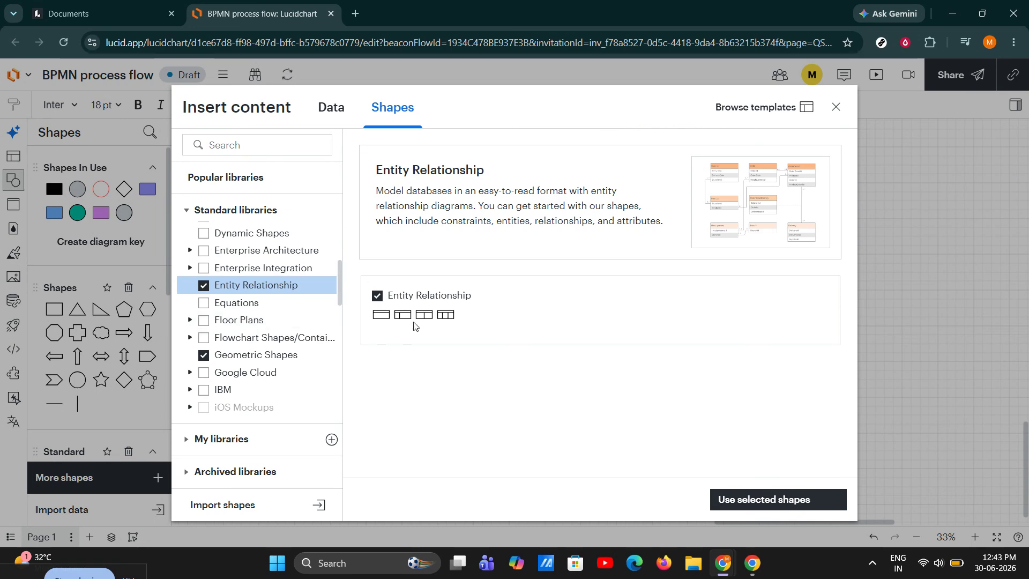
{"action": "left_click", "coordinate": [766, 501]}
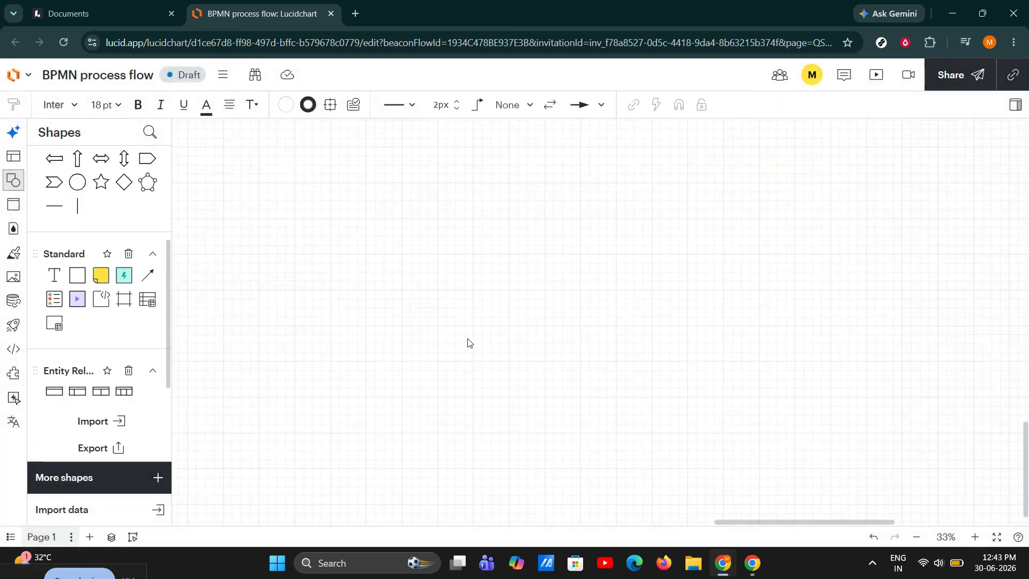
Place an entity table with Key, Field and Type columns on the blank canvas, resize it slightly and reposition it.
{"action": "mouse_move", "coordinate": [105, 276]}
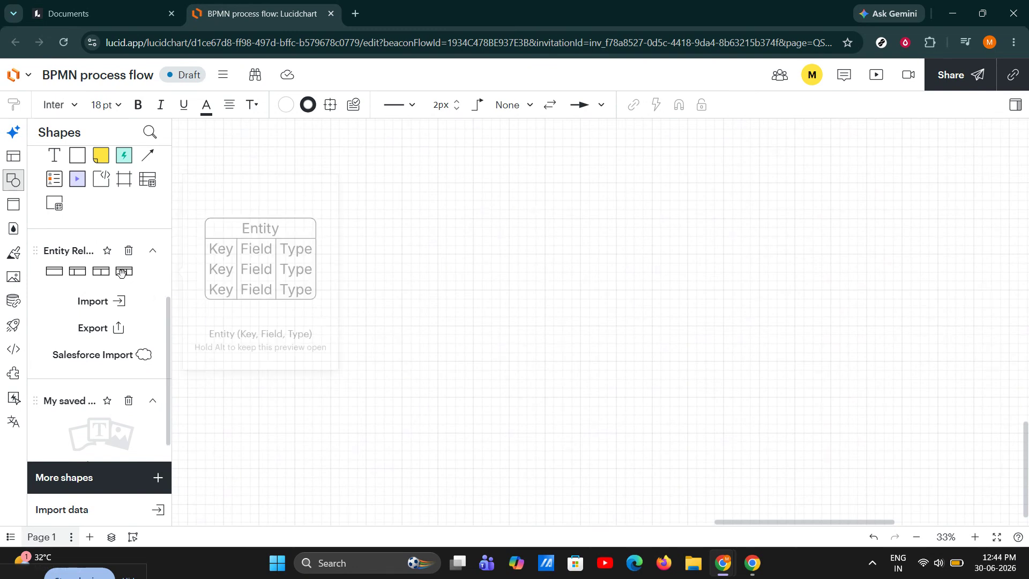
{"action": "left_click_drag", "start_coordinate": [122, 273], "coordinate": [352, 301]}
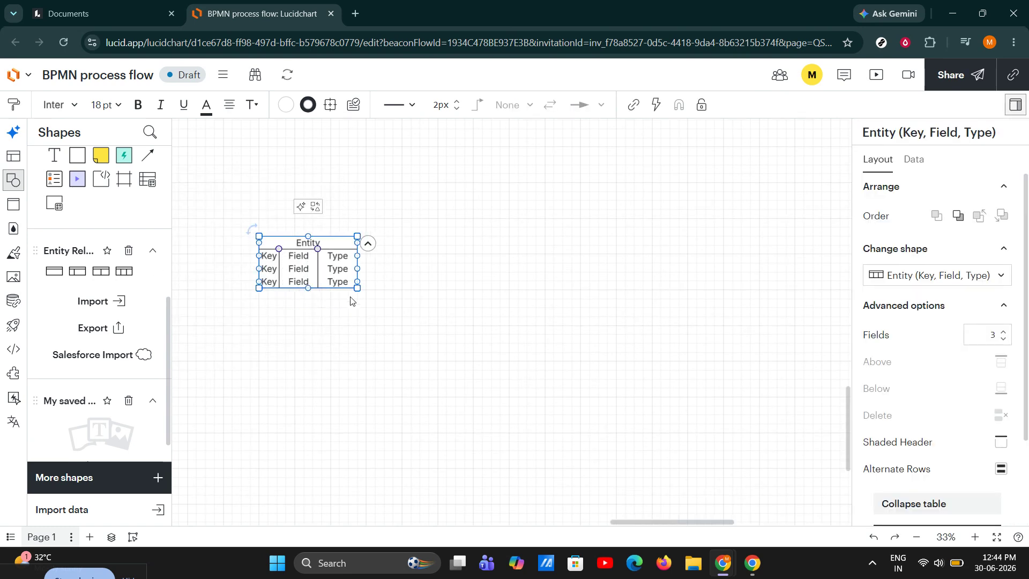
{"action": "left_click_drag", "start_coordinate": [358, 236], "coordinate": [359, 212]}
{"action": "left_click_drag", "start_coordinate": [257, 287], "coordinate": [249, 315]}
{"action": "scroll", "coordinate": [303, 332], "scroll_direction": "up", "scroll_amount": 4}
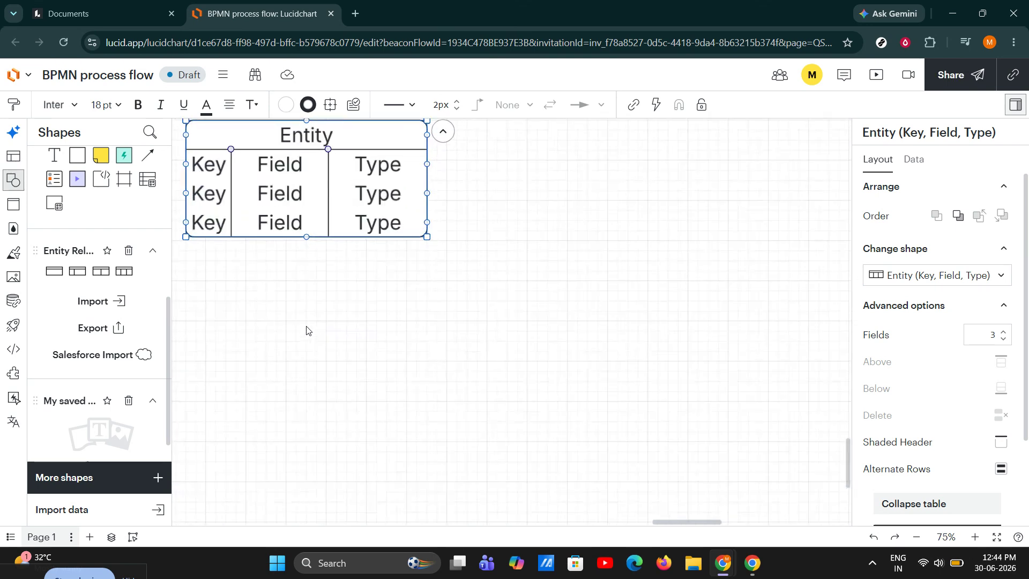
{"action": "left_click_drag", "start_coordinate": [321, 182], "coordinate": [347, 254]}
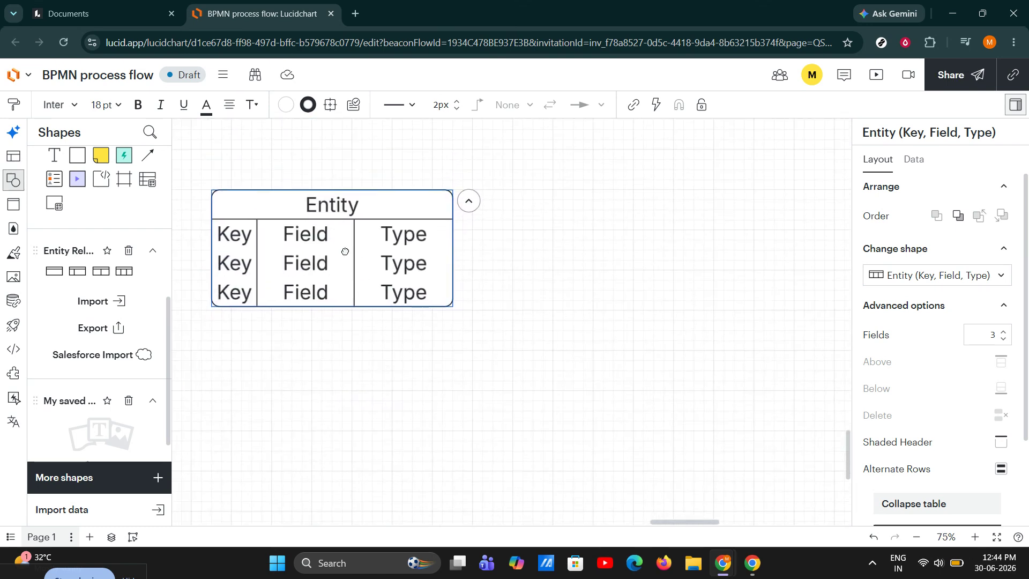
Rename the entity table's header to Customers.
{"action": "double_click", "coordinate": [343, 209]}
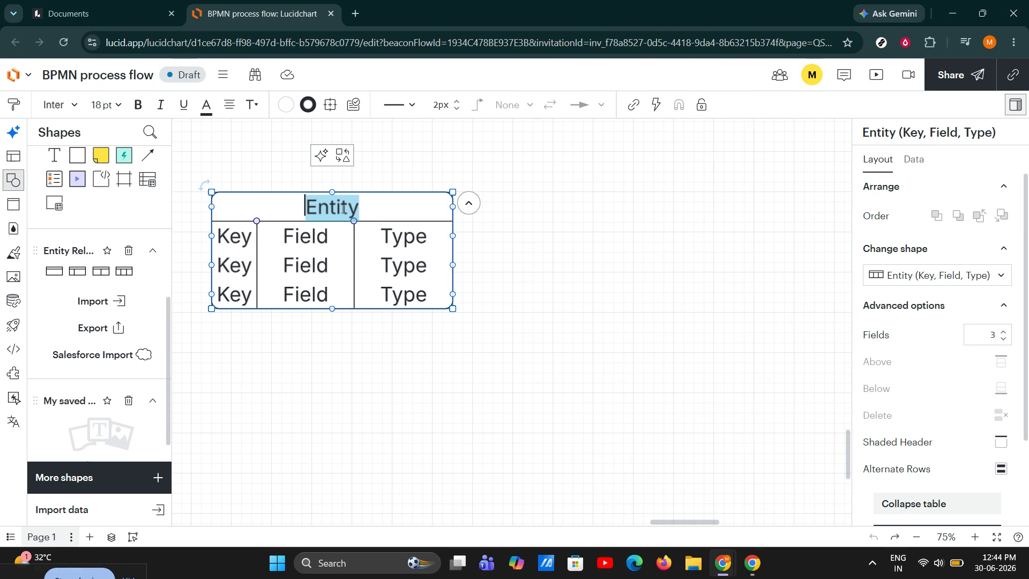
{"action": "type", "text": "Customr"}
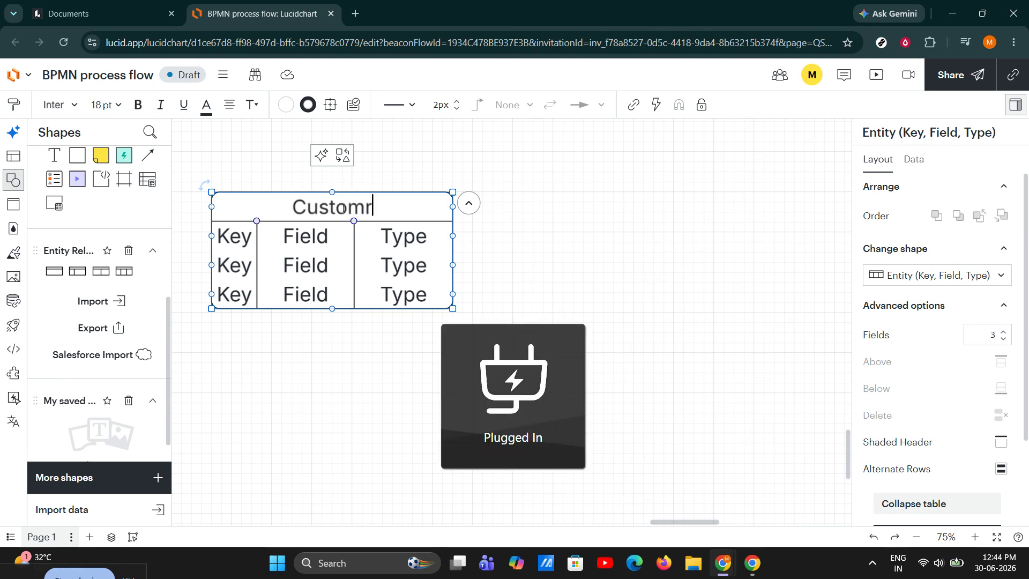
{"action": "key", "text": "BackSpace"}
{"action": "type", "text": "ers"}
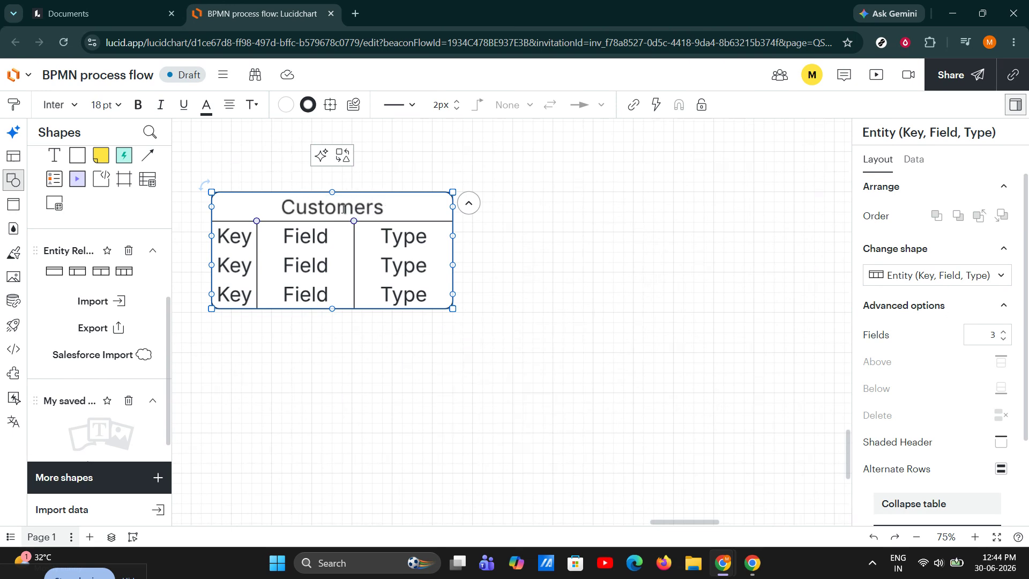
{"action": "left_click", "coordinate": [515, 277]}
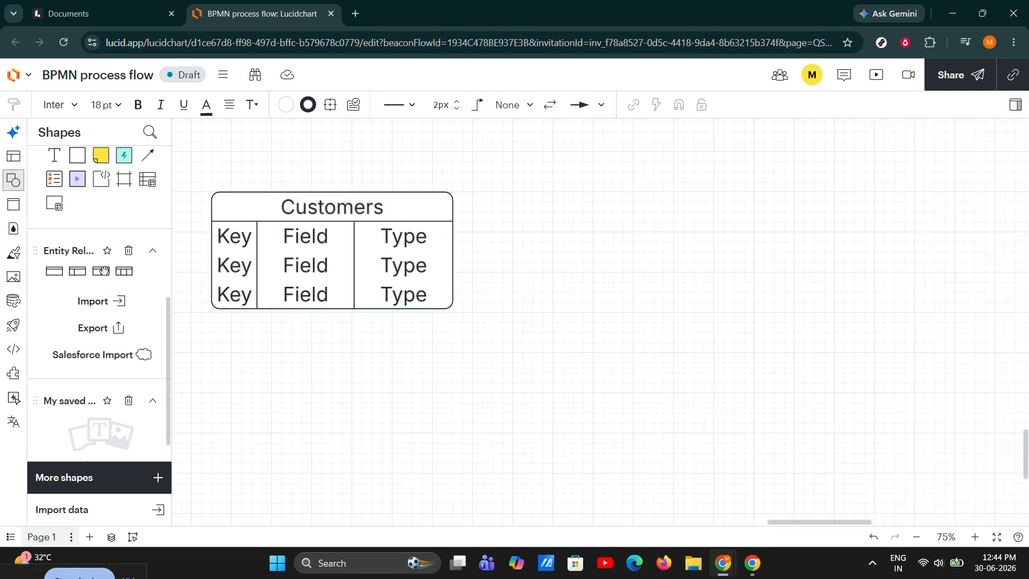
Place a Field and Type entity table about 400 px to the right of Customers and title it Orders.
{"action": "mouse_move", "coordinate": [101, 271]}
{"action": "left_click_drag", "start_coordinate": [101, 271], "coordinate": [715, 232]}
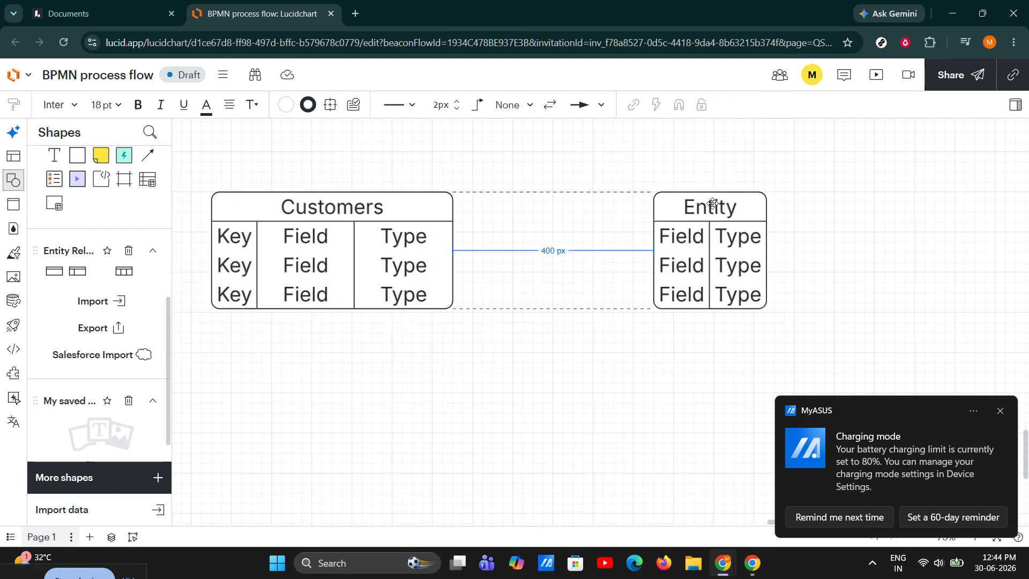
{"action": "double_click", "coordinate": [713, 205]}
{"action": "type", "text": "Ord"}
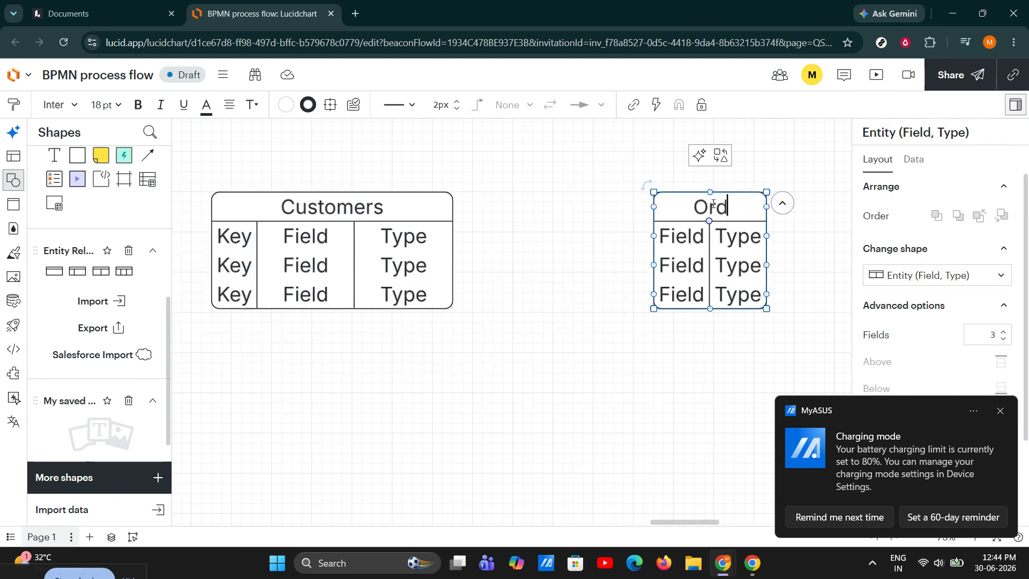
{"action": "type", "text": "ers"}
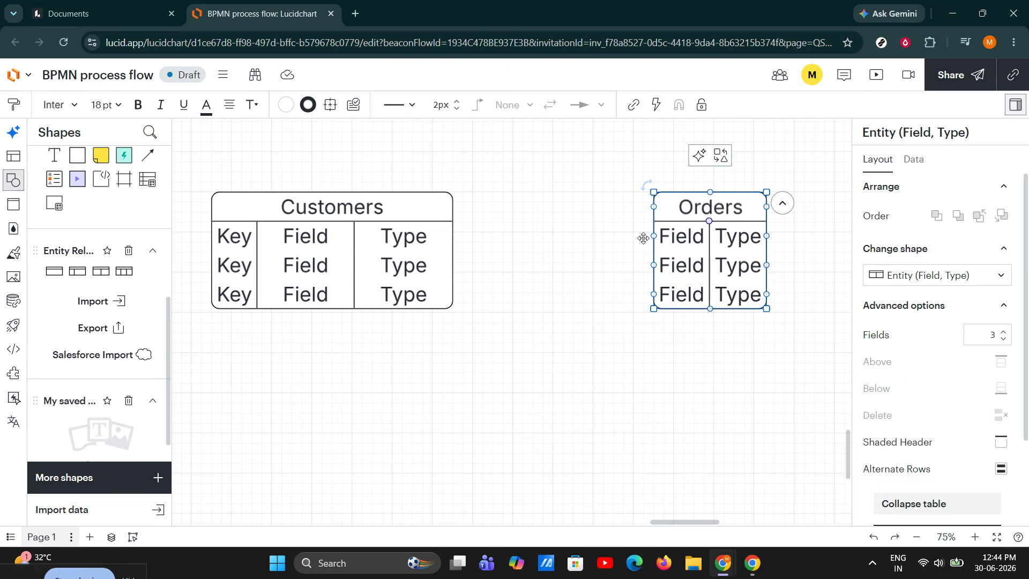
{"action": "left_click", "coordinate": [611, 255]}
Move the Orders table farther from Customers and connect the first Customers row to the first Orders row.
{"action": "left_click_drag", "start_coordinate": [716, 238], "coordinate": [782, 237]}
{"action": "left_click", "coordinate": [426, 249]}
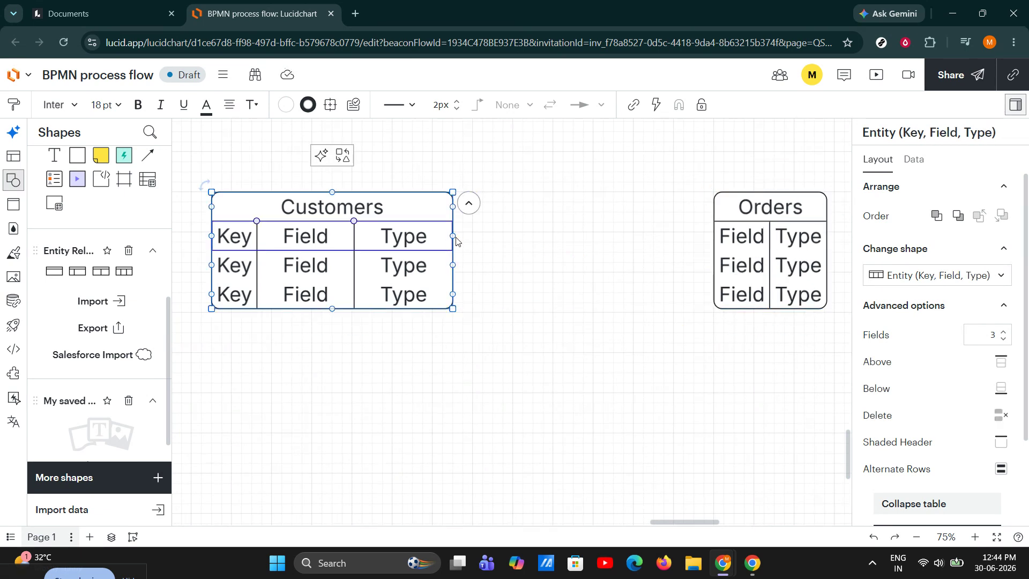
{"action": "left_click_drag", "start_coordinate": [452, 236], "coordinate": [711, 241]}
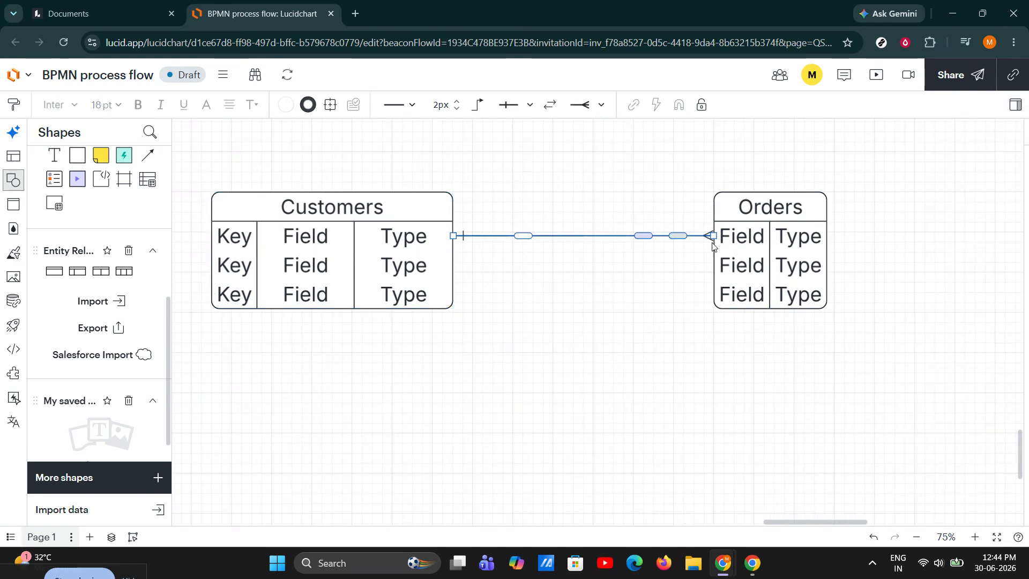
{"action": "left_click", "coordinate": [661, 284]}
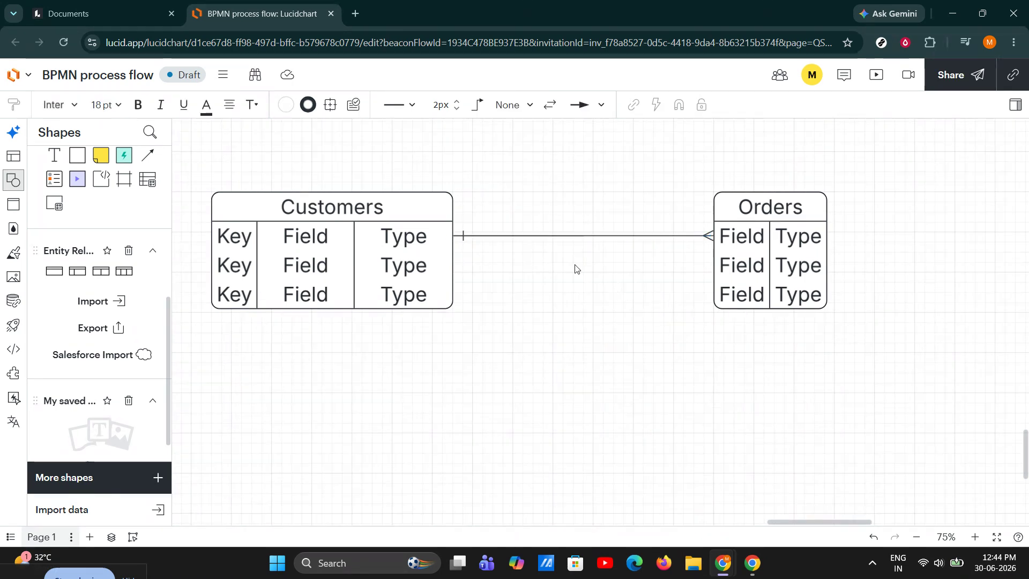
Examine the relationship endpoint styles available for the connector's Orders end, keeping the plain crow's foot selected.
{"action": "left_click", "coordinate": [555, 236]}
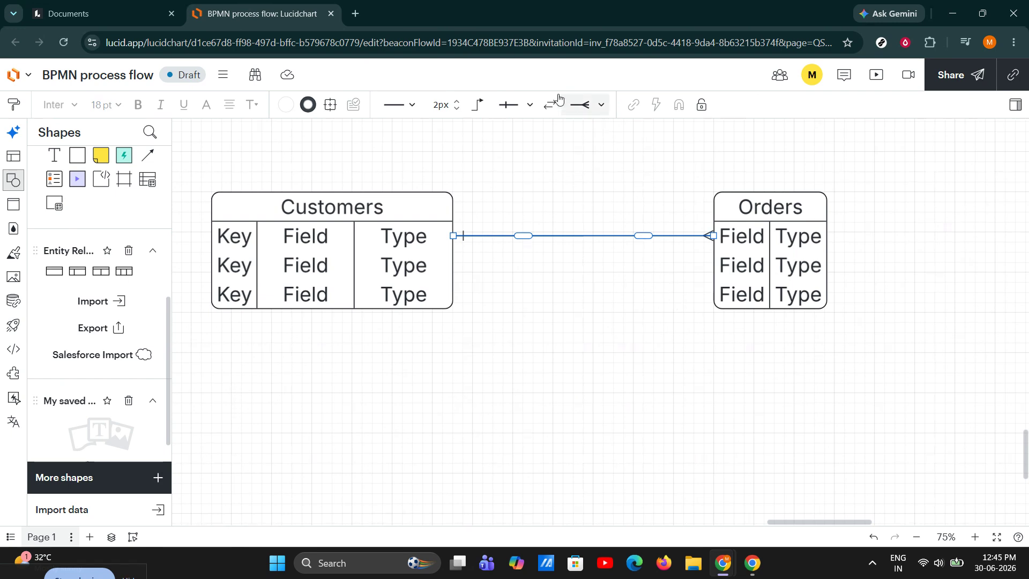
{"action": "left_click", "coordinate": [583, 106]}
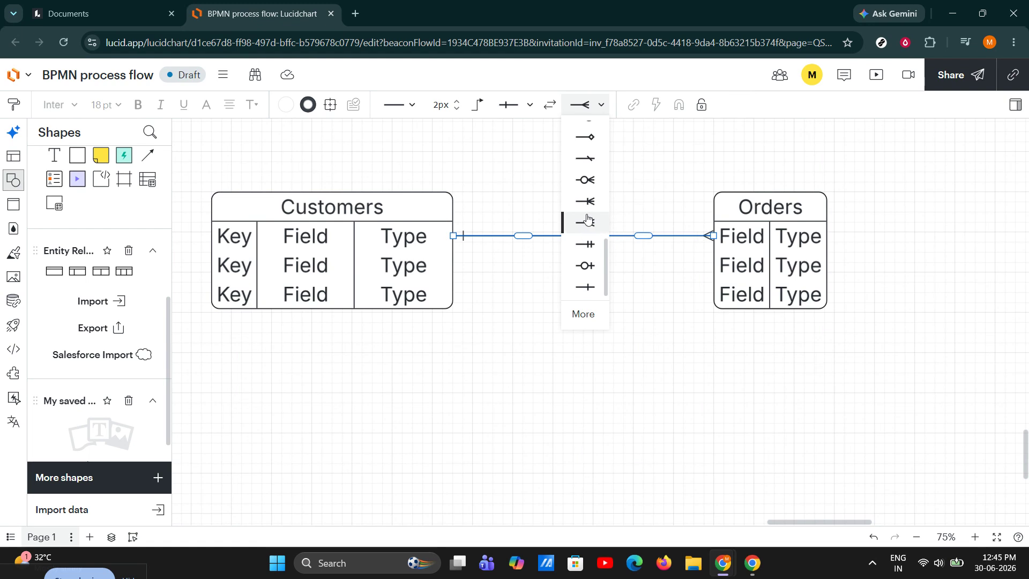
{"action": "left_click", "coordinate": [585, 223]}
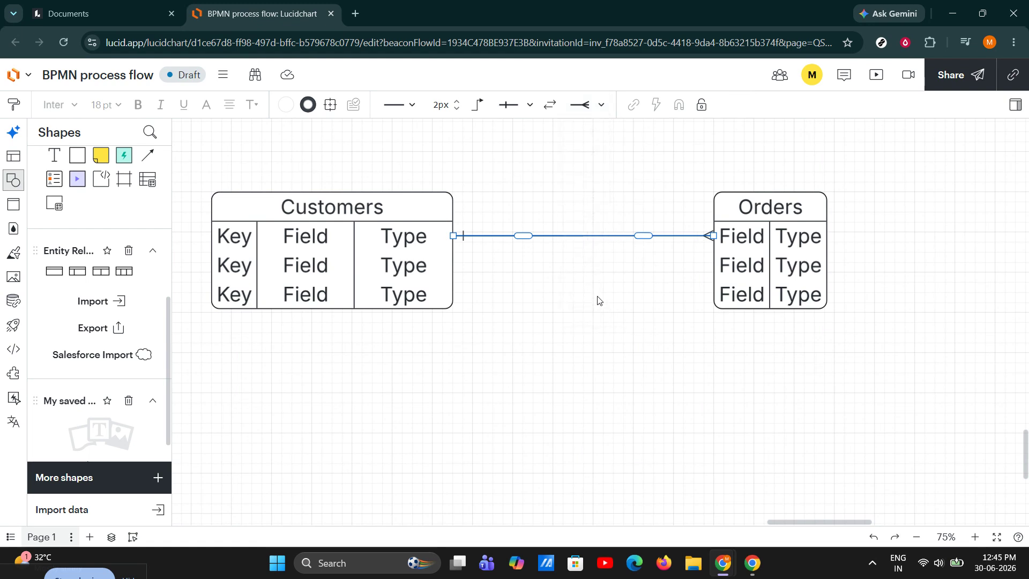
{"action": "left_click", "coordinate": [591, 106]}
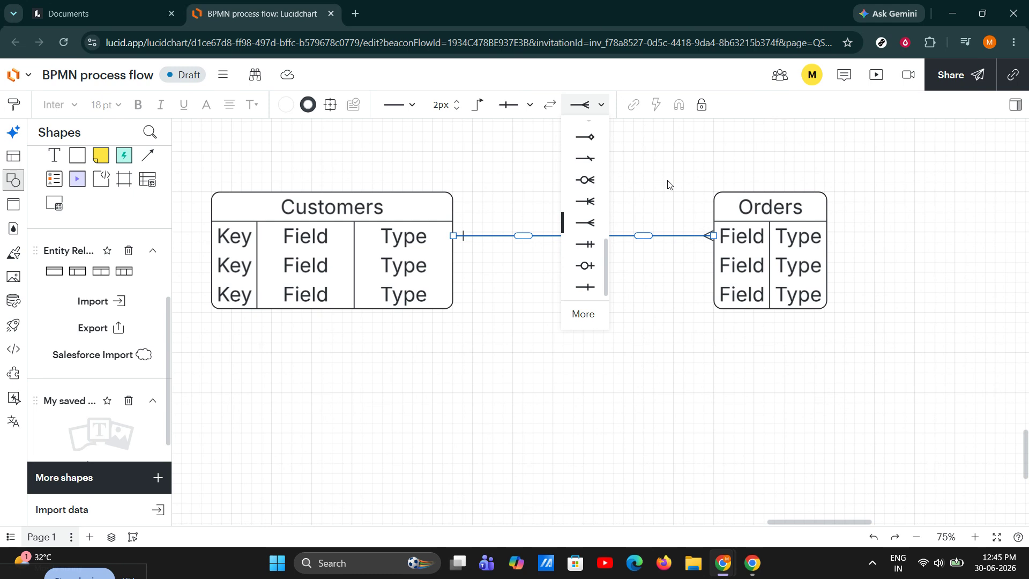
{"action": "scroll", "coordinate": [585, 193], "scroll_direction": "up", "scroll_amount": 3}
{"action": "scroll", "coordinate": [586, 193], "scroll_direction": "down", "scroll_amount": 3}
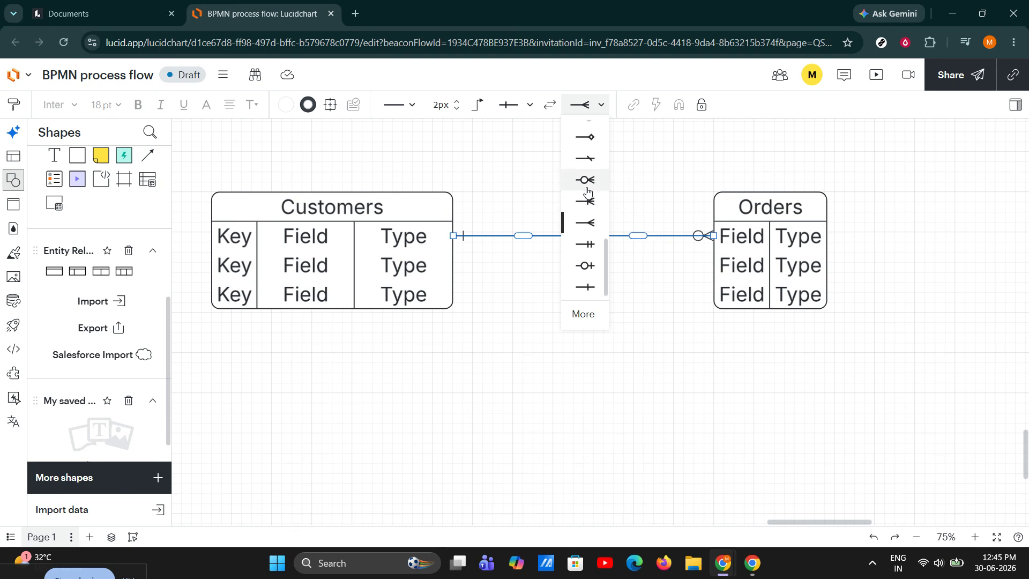
{"action": "scroll", "coordinate": [587, 192], "scroll_direction": "up", "scroll_amount": 3}
{"action": "scroll", "coordinate": [587, 191], "scroll_direction": "down", "scroll_amount": 3}
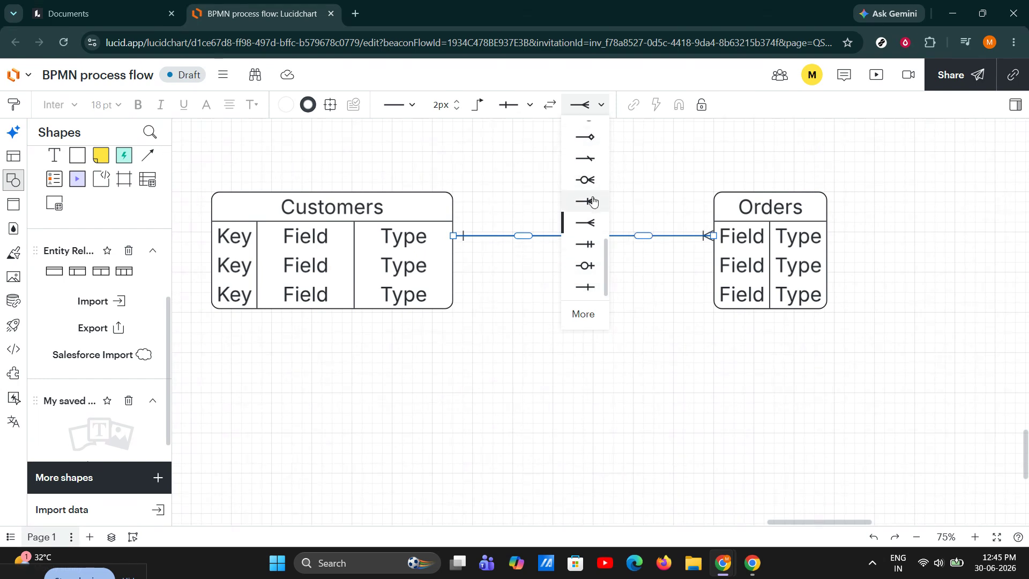
{"action": "left_click", "coordinate": [587, 222]}
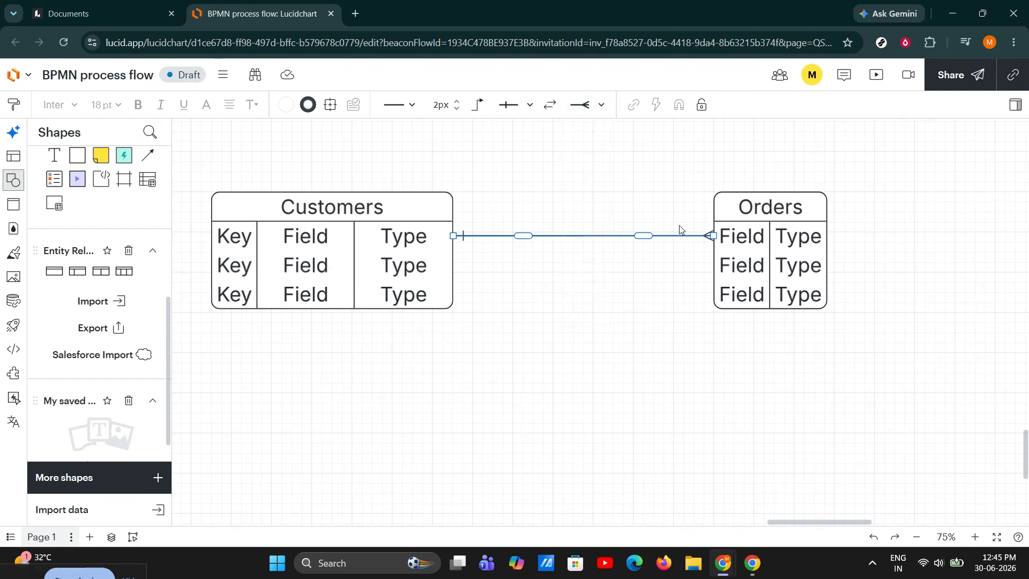
{"action": "left_click", "coordinate": [653, 180]}
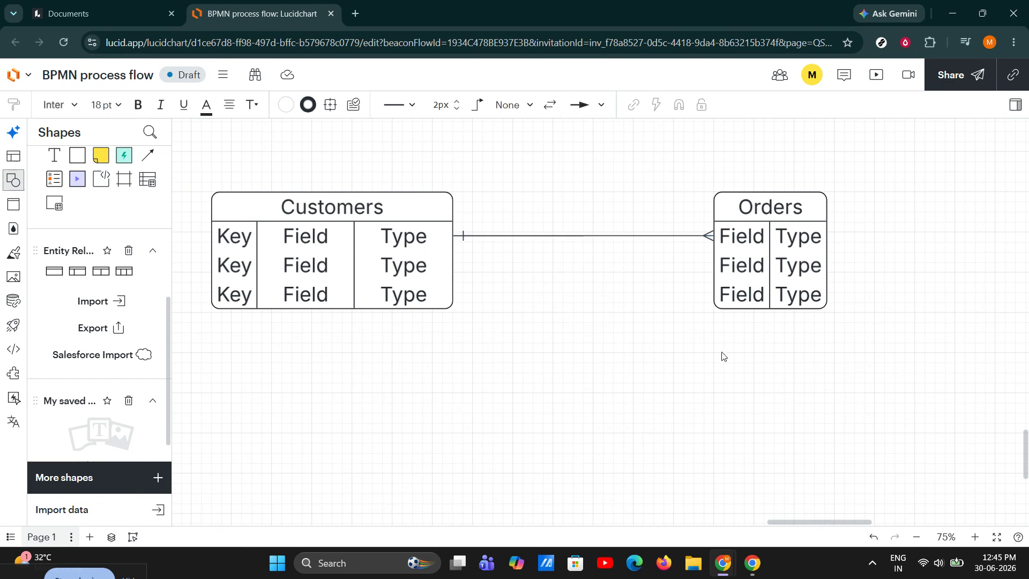